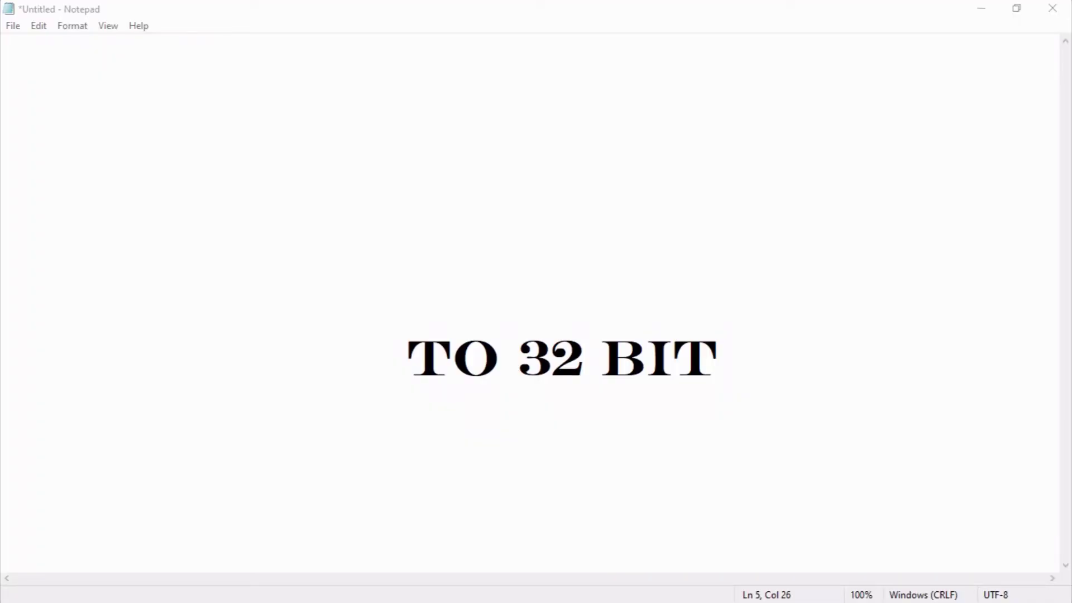
# Add the line "64BIT" directly above "TO 32 BIT" in the note
pyautogui.click(459, 298)
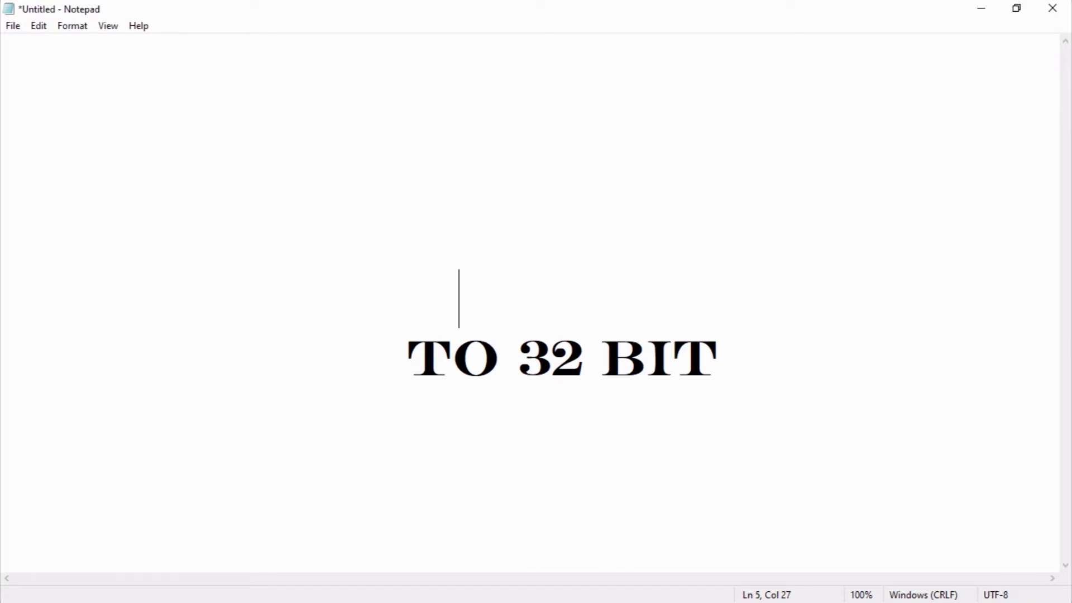
pyautogui.write('64')
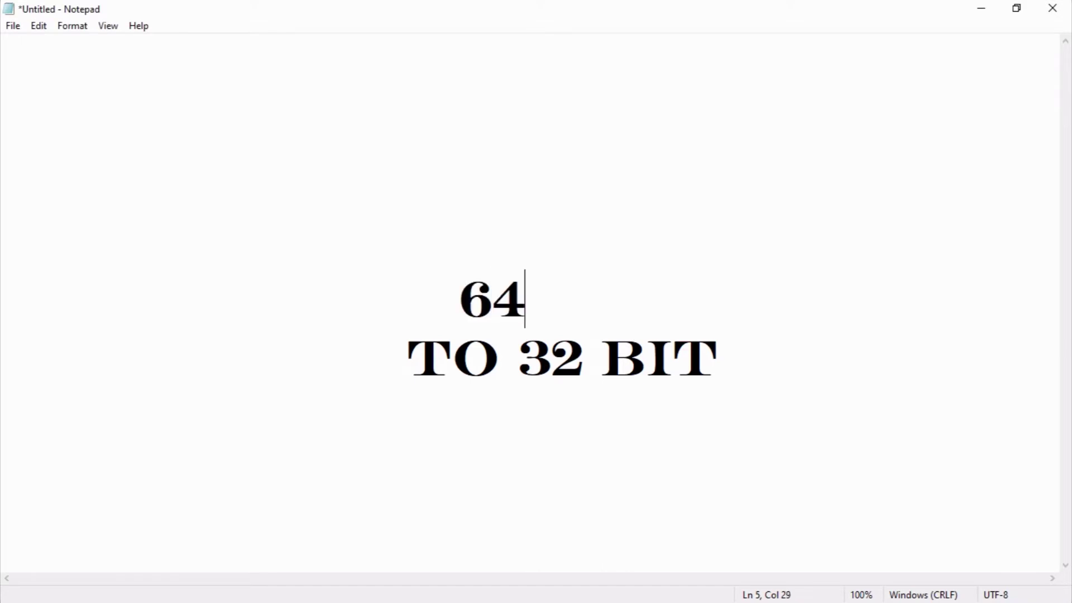
pyautogui.write('BIT')
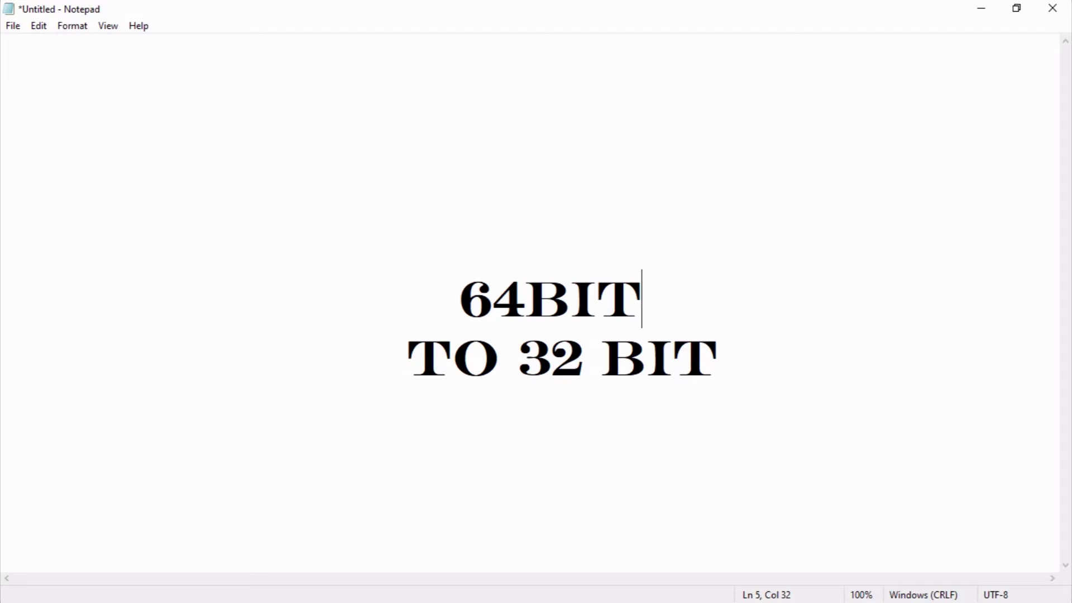
# Minimize the note, search Windows for "jbr" and launch jBridger
pyautogui.click(981, 9)
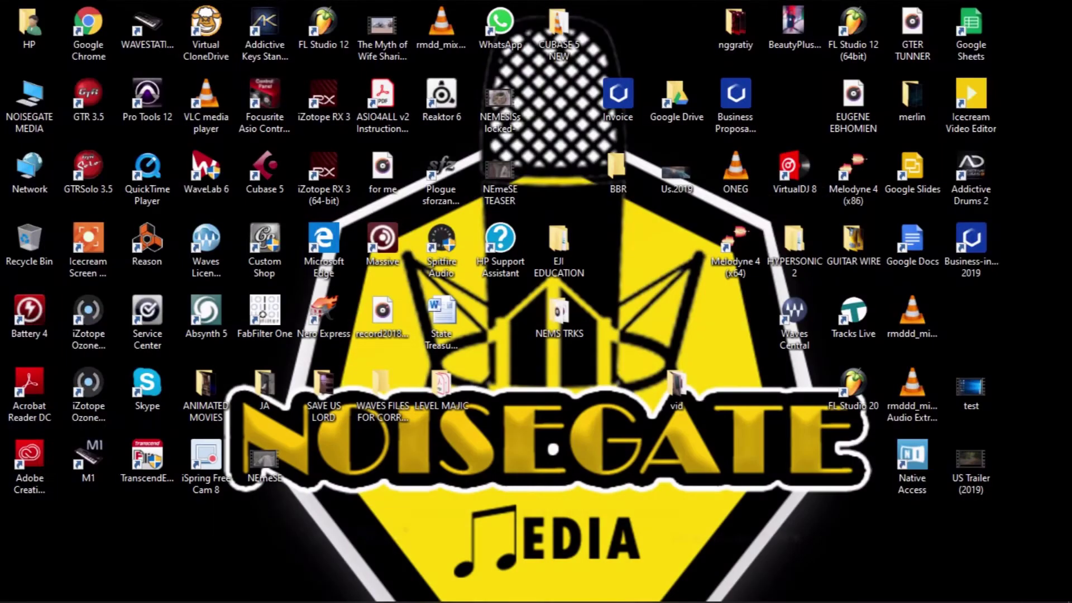
pyautogui.click(14, 590)
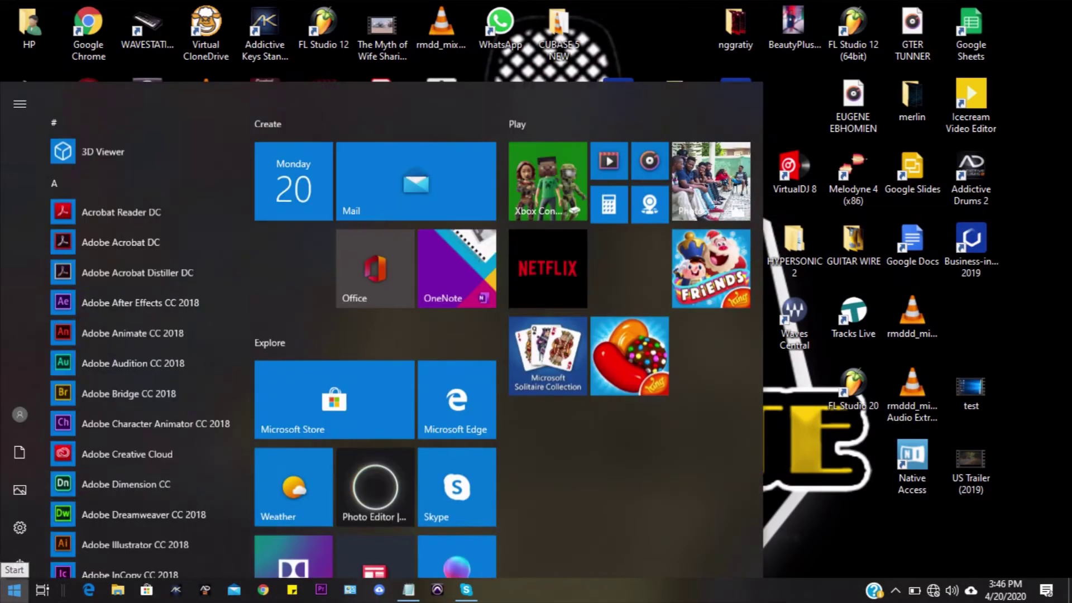
pyautogui.write('jb')
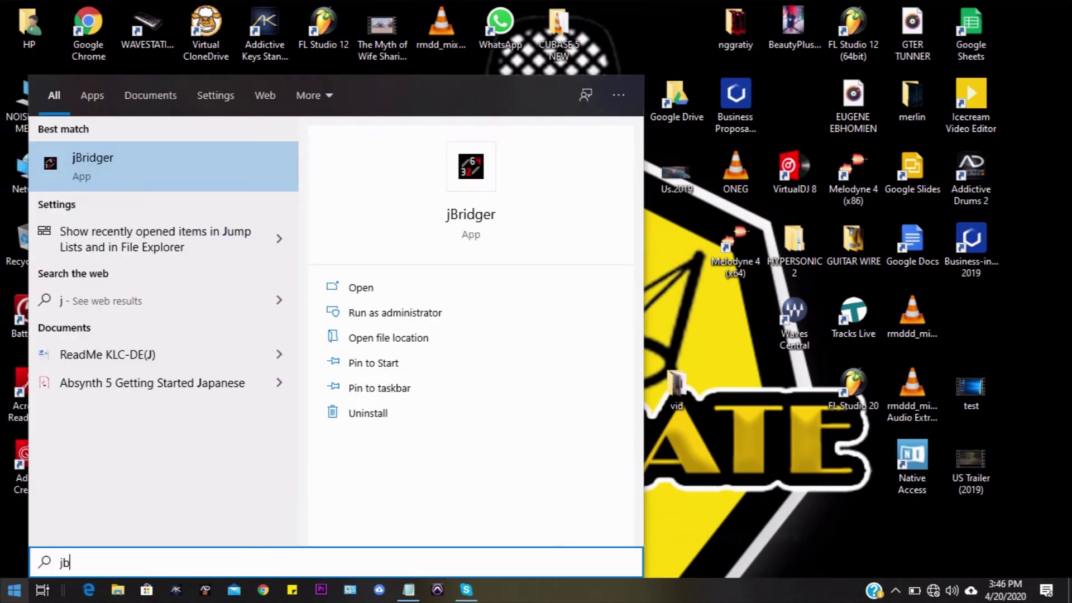
pyautogui.write('r')
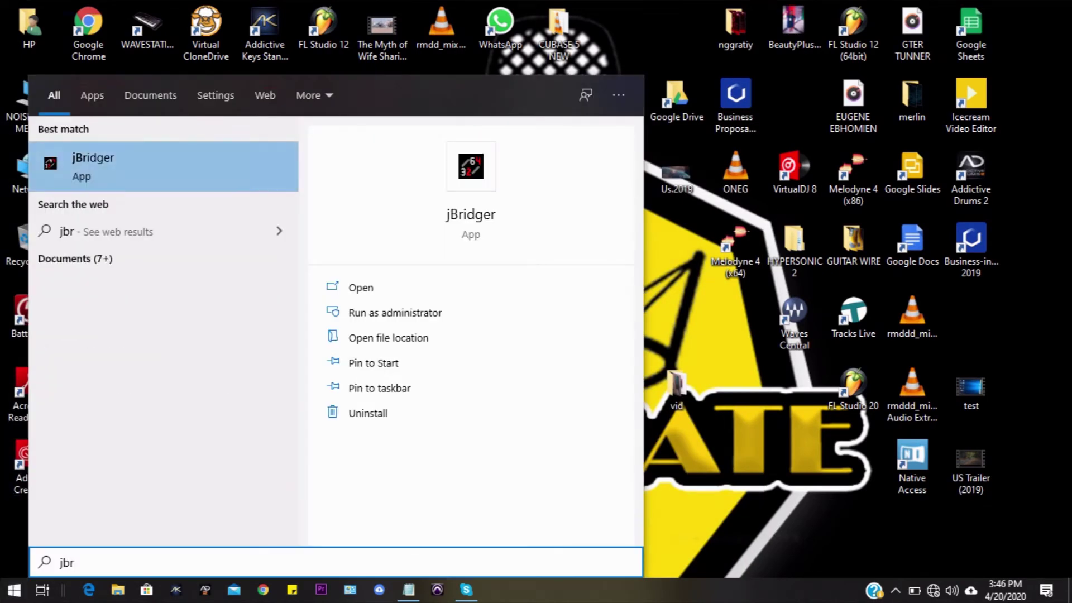
pyautogui.press('Return')
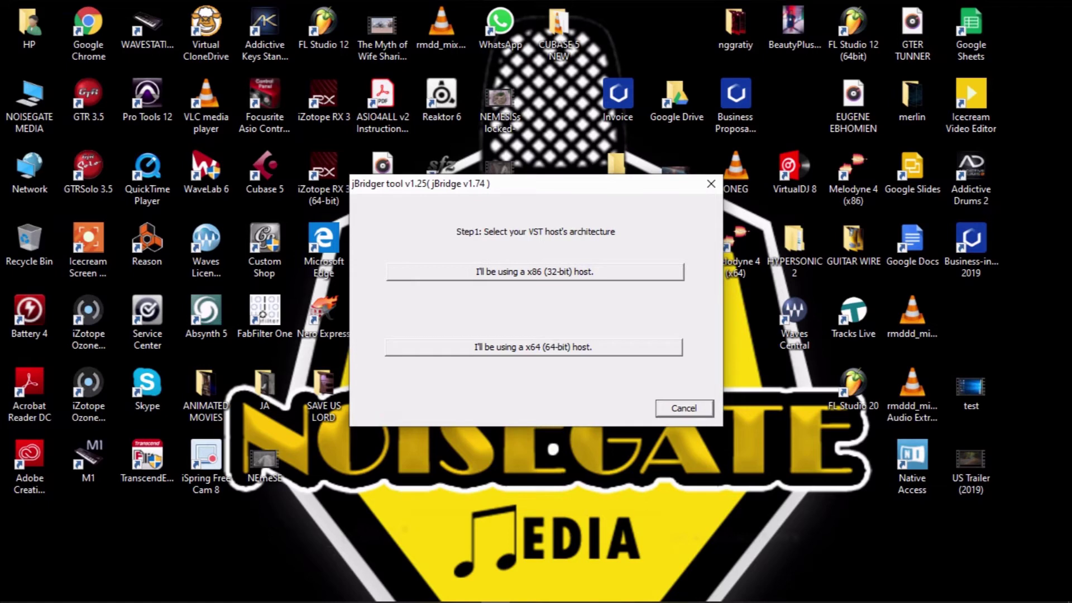
# Choose the x86 (32-bit) host and create the bridging files inside a directory you specify, keeping the default options
pyautogui.click(535, 271)
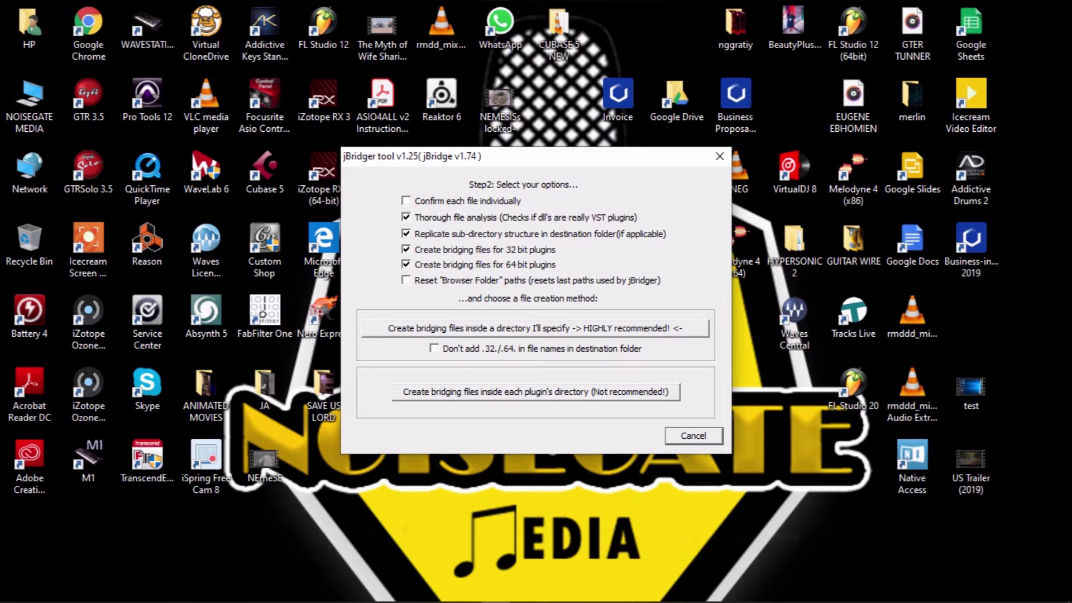
pyautogui.click(557, 329)
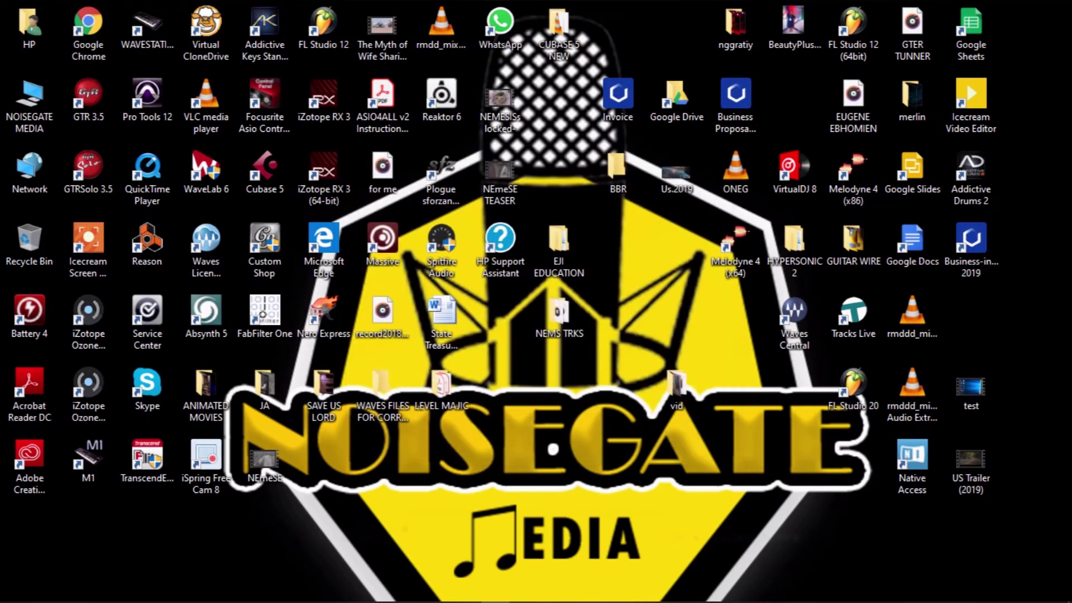
# Expand Program Files on Local Disk (C:) to its Steinberg\VstPlugins folder as the location of the plugins to scan
pyautogui.scroll(-5, 642, 337)
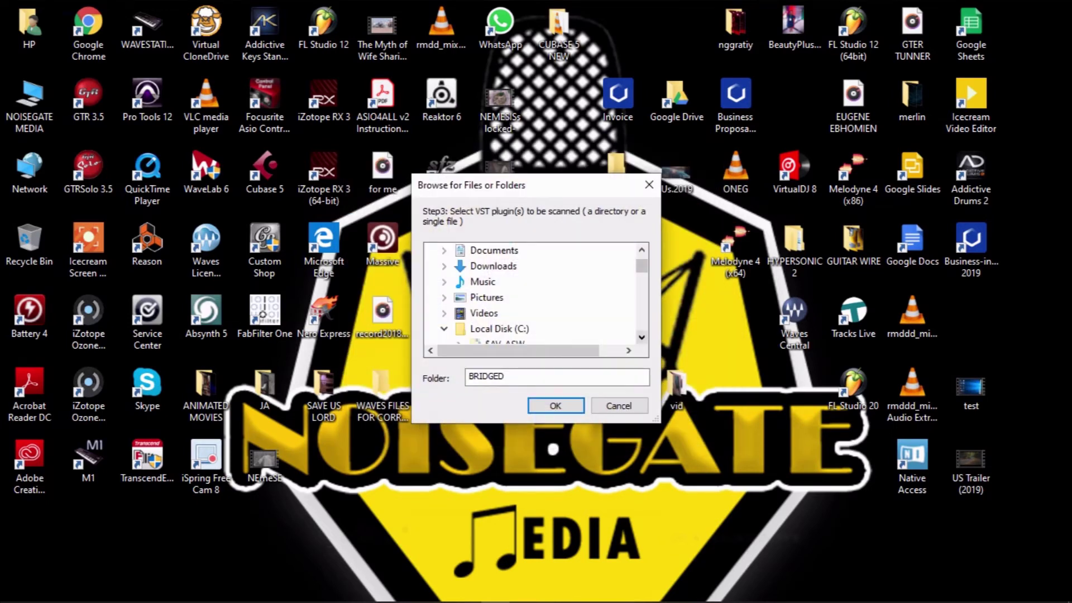
pyautogui.click(642, 337)
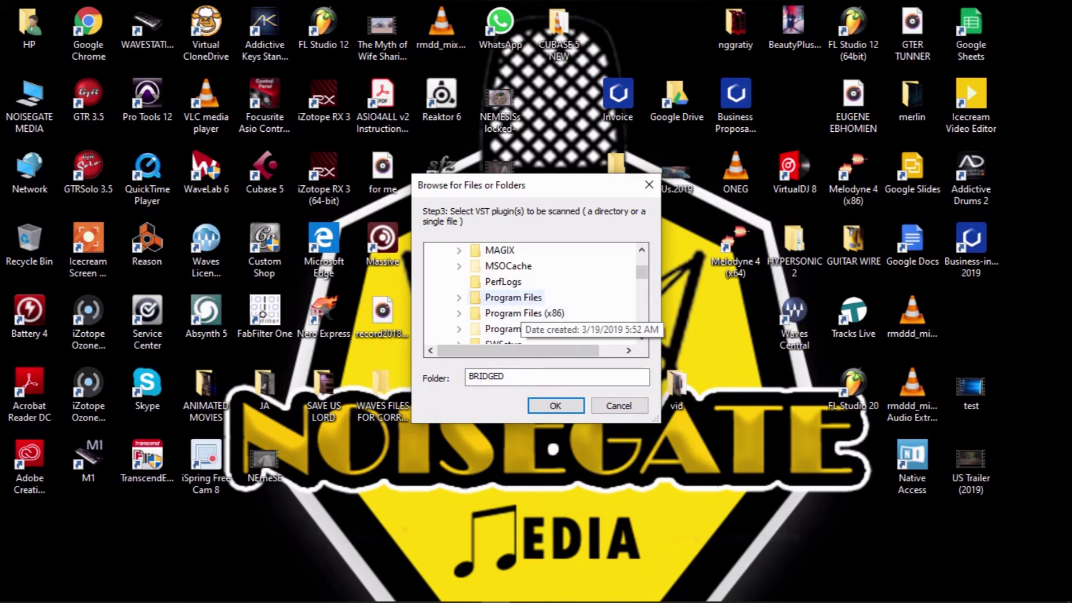
pyautogui.doubleClick(513, 297)
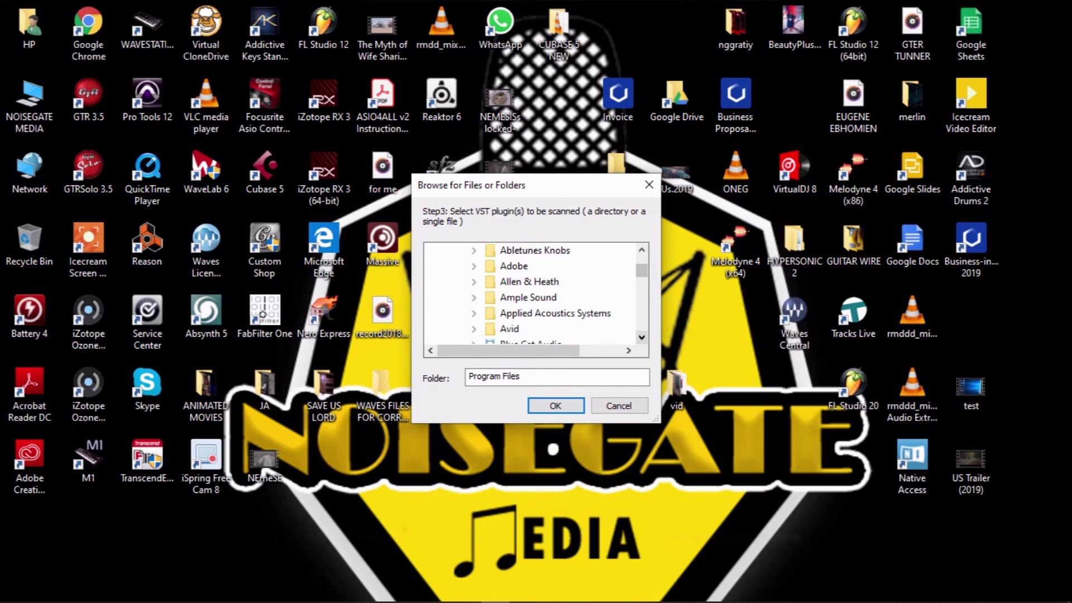
pyautogui.click(642, 337)
pyautogui.click(642, 337)
pyautogui.click(642, 338)
pyautogui.click(642, 337)
pyautogui.click(642, 337)
pyautogui.click(642, 337)
pyautogui.click(641, 337)
pyautogui.doubleClick(642, 338)
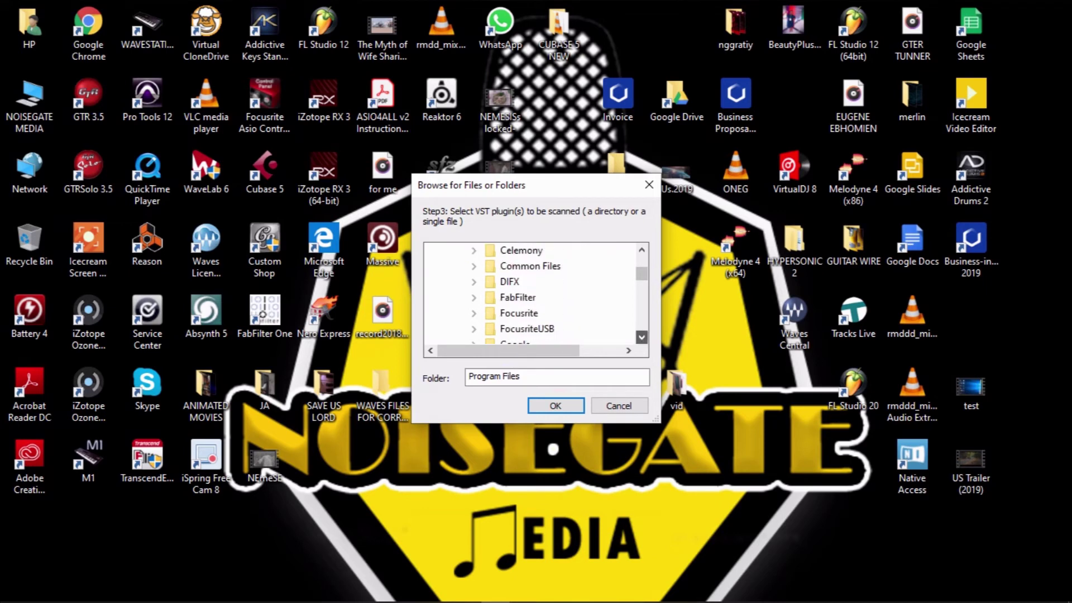
pyautogui.scroll(-3, 642, 337)
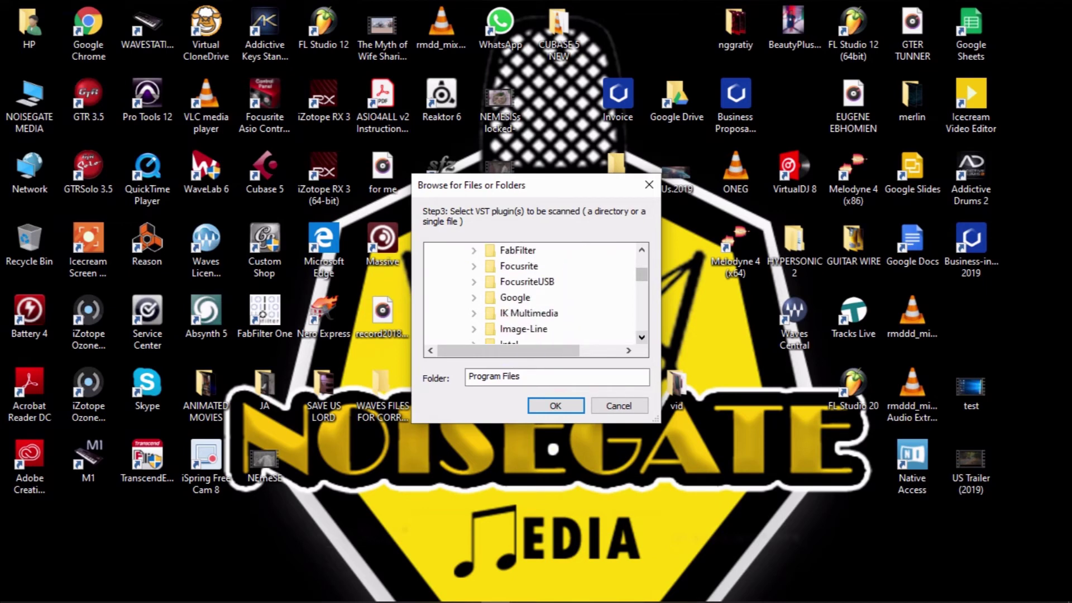
pyautogui.click(642, 337)
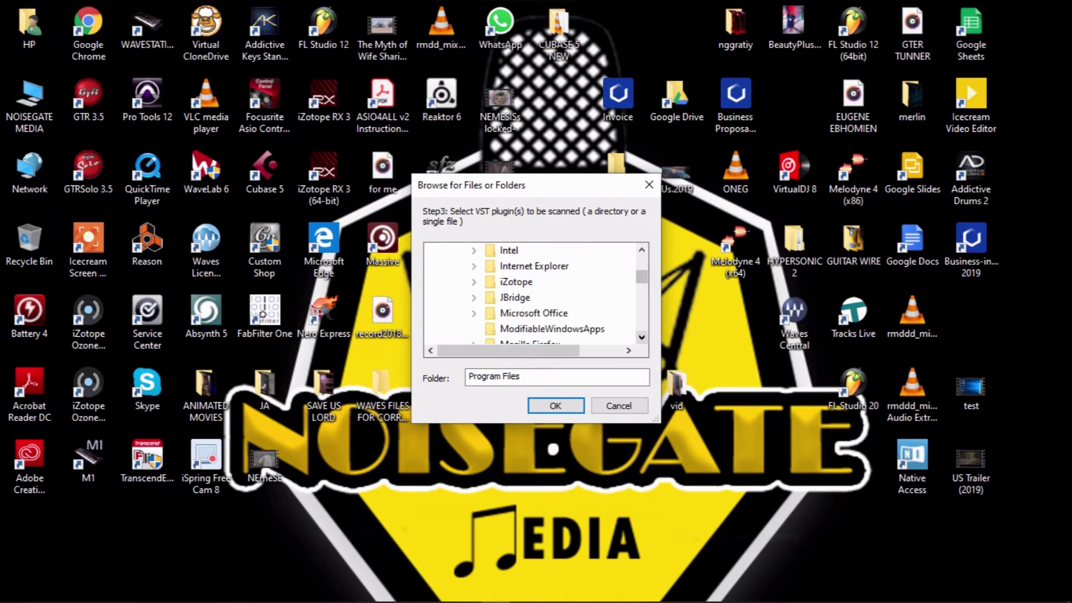
pyautogui.click(642, 338)
pyautogui.click(641, 337)
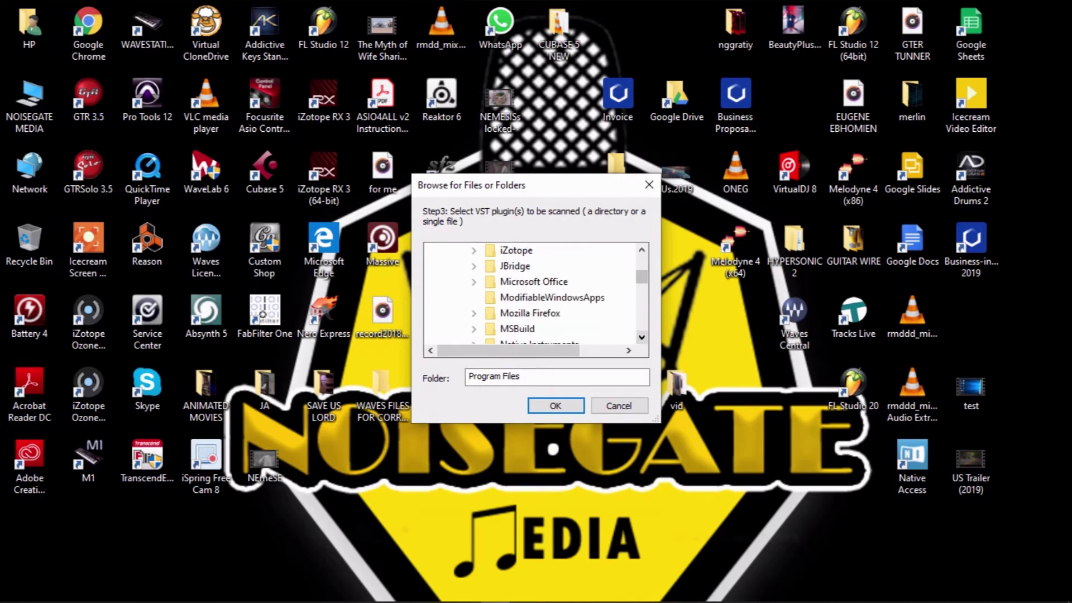
pyautogui.click(642, 338)
pyautogui.click(641, 338)
pyautogui.click(642, 337)
pyautogui.click(642, 337)
pyautogui.click(642, 337)
pyautogui.click(642, 337)
pyautogui.click(642, 338)
pyautogui.click(641, 337)
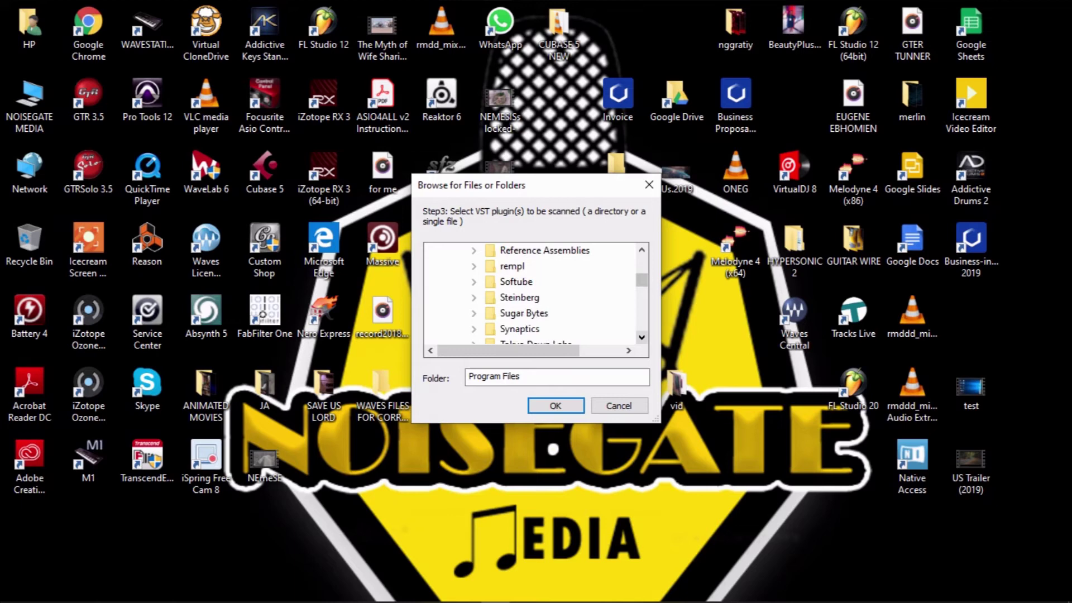
pyautogui.click(537, 299)
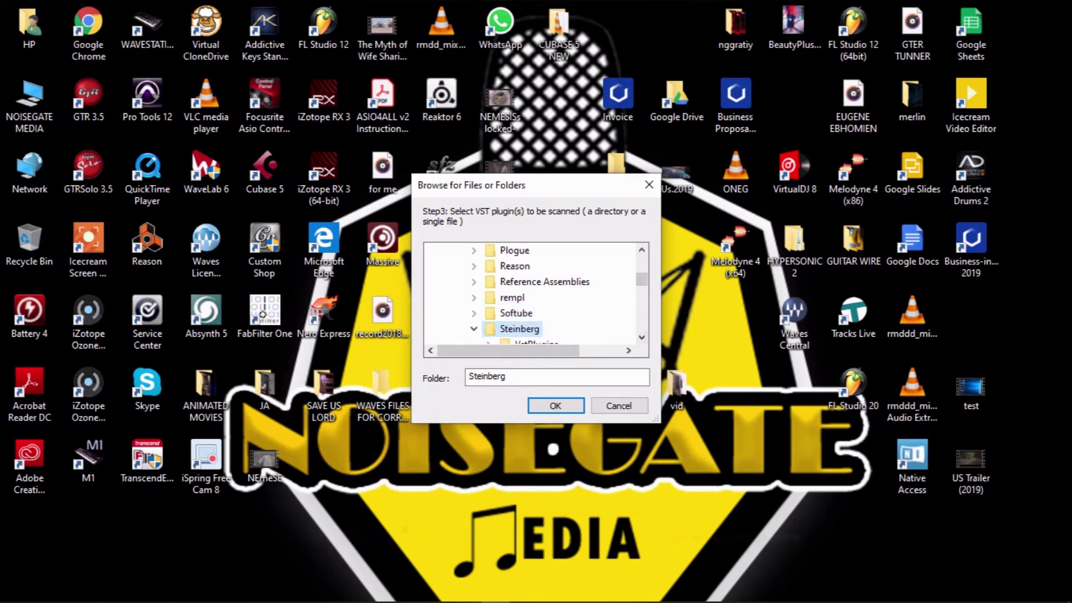
pyautogui.scroll(-1, 525, 302)
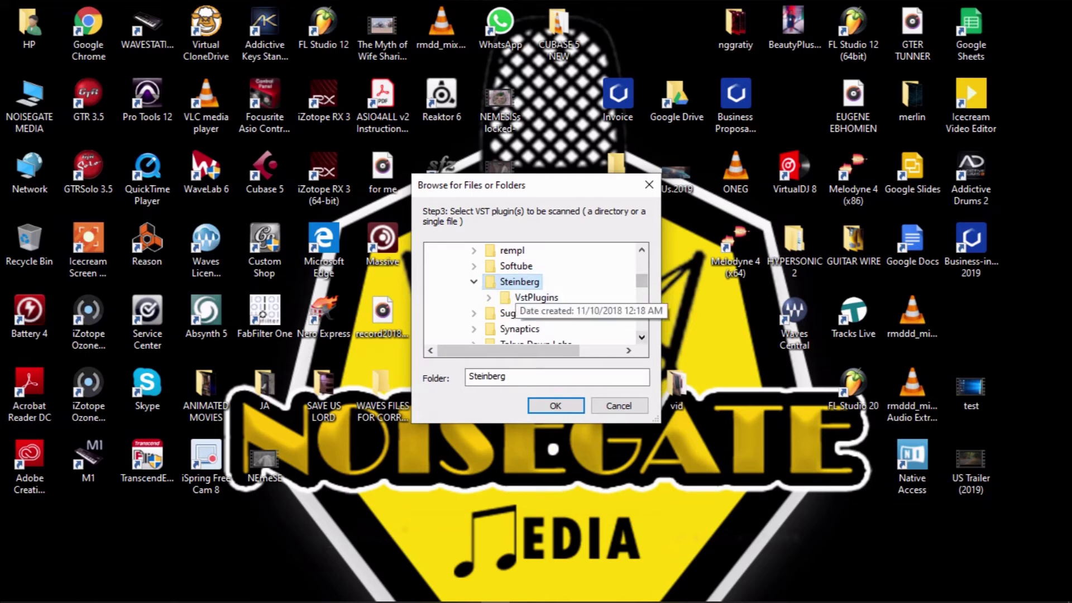
pyautogui.doubleClick(537, 297)
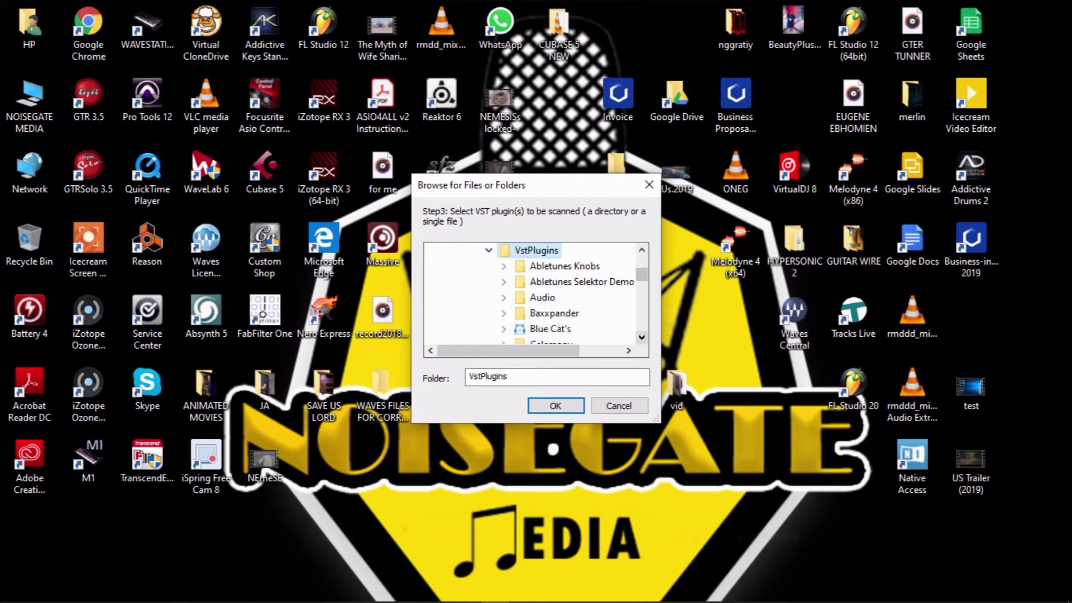
# Select AAS Player.dll in the VstPlugins folder as the plugin to scan and confirm it
pyautogui.scroll(-3, 537, 296)
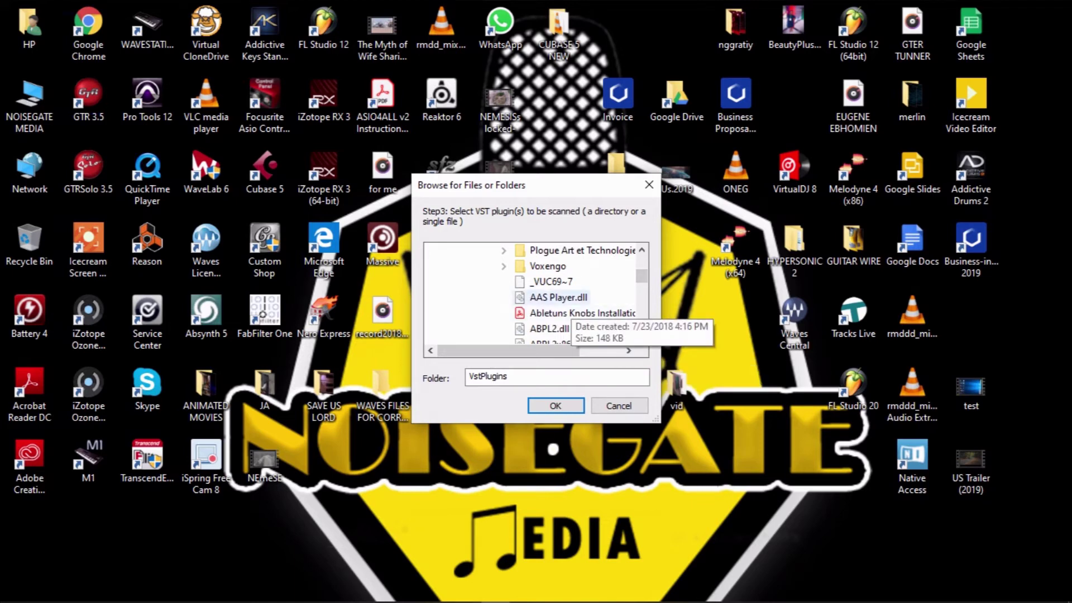
pyautogui.click(558, 297)
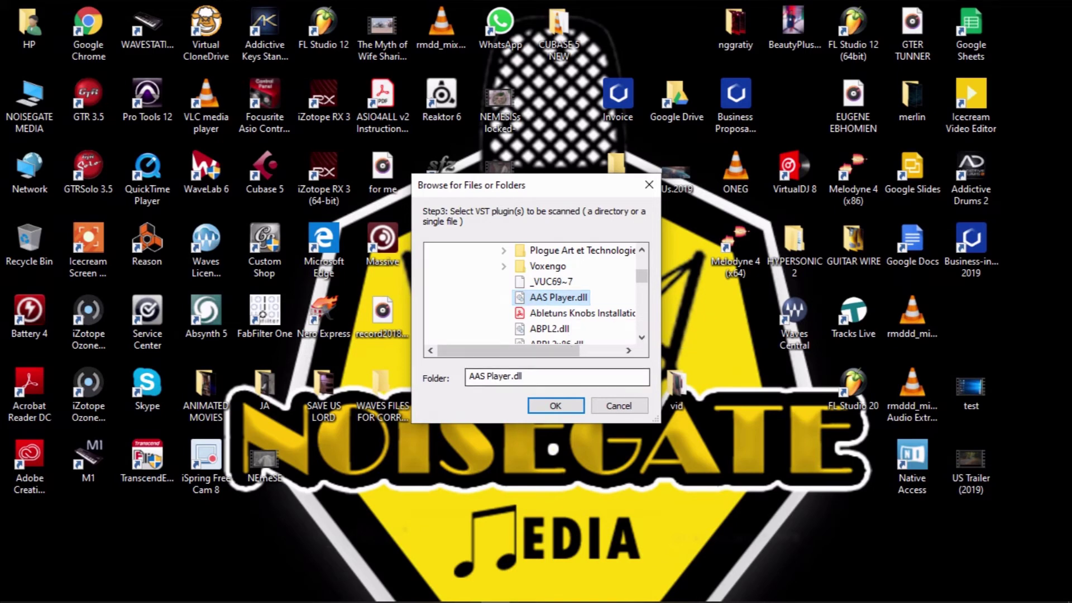
pyautogui.click(555, 405)
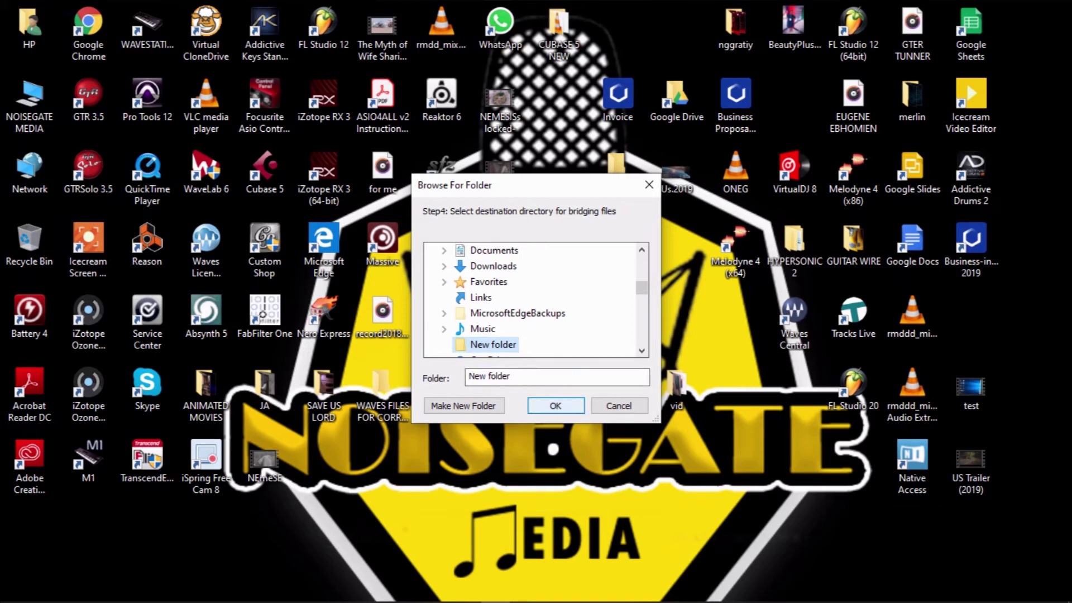
# Accept "New folder" as the destination directory for the bridging files and close the completion message
pyautogui.press('Return')
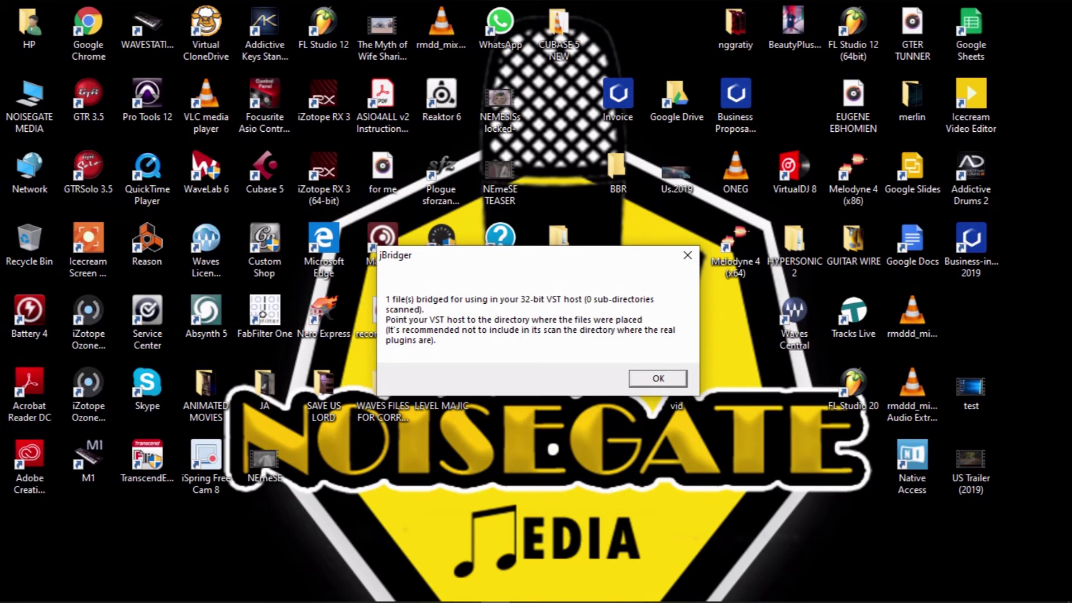
pyautogui.press('Return')
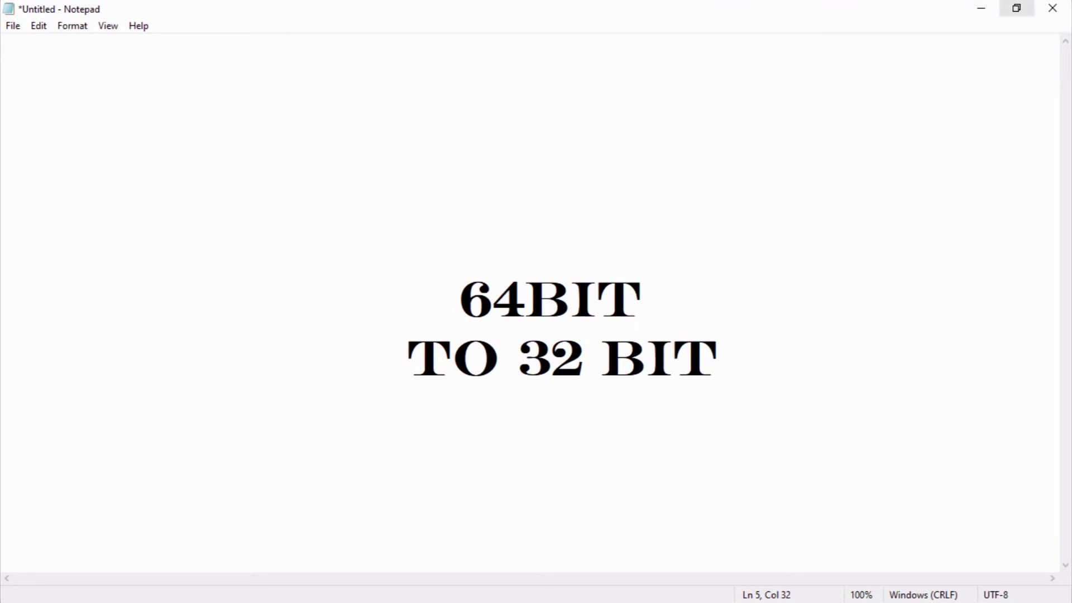
# Minimize the note and open "New folder" inside the HP user folder in File Explorer to check the bridged plugin files
pyautogui.click(981, 8)
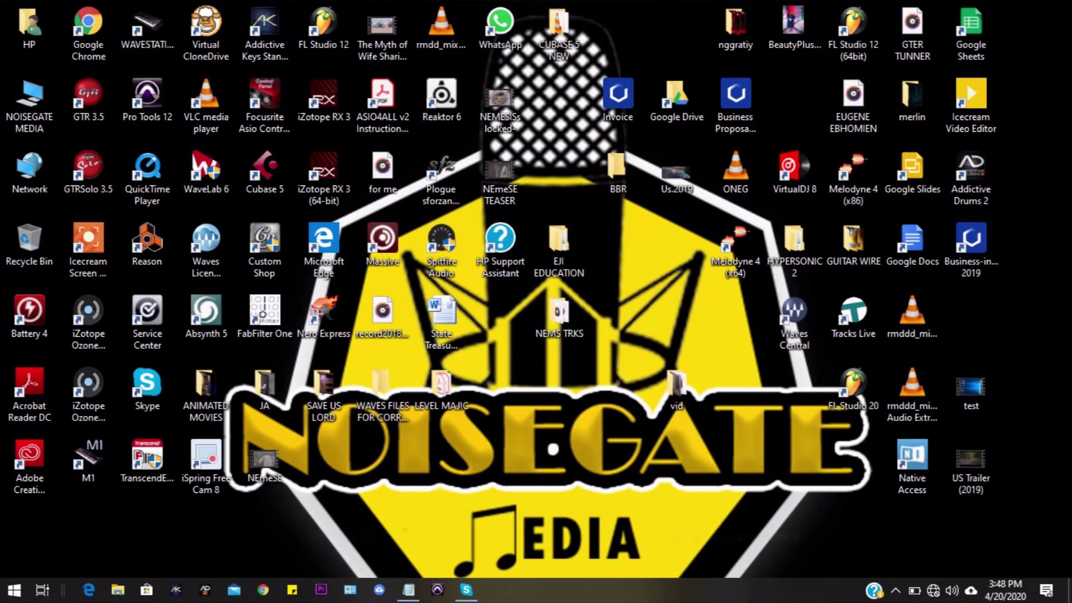
pyautogui.moveTo(118, 589)
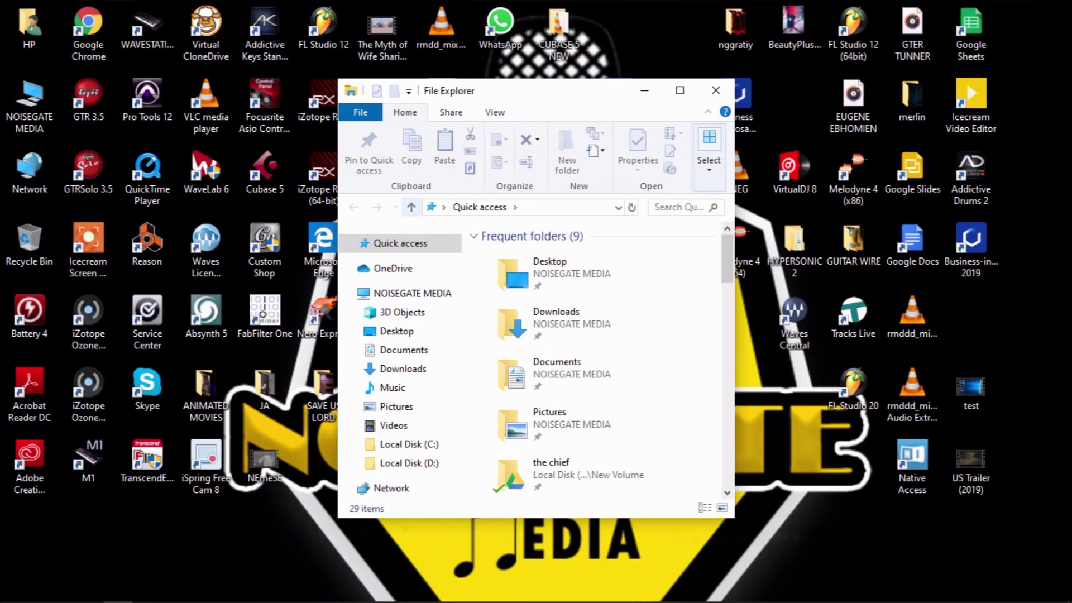
pyautogui.click(411, 207)
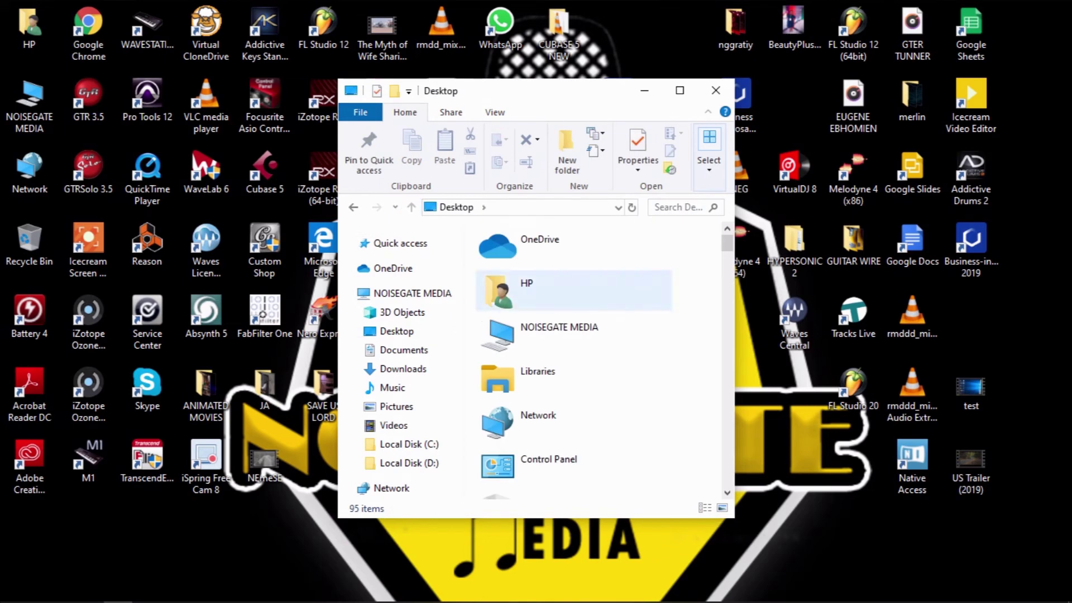
pyautogui.doubleClick(527, 287)
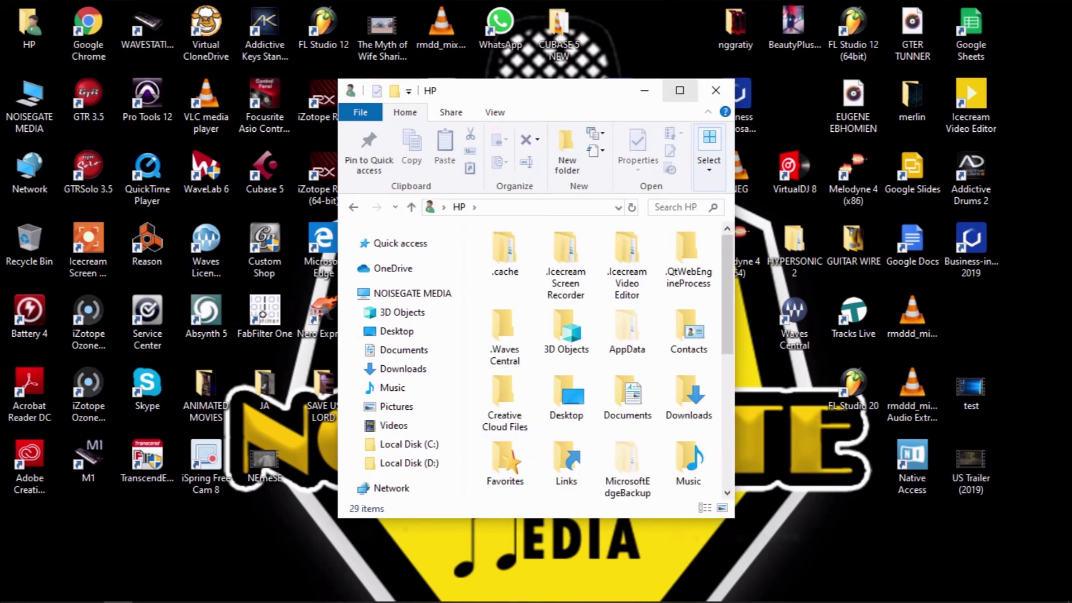
pyautogui.click(679, 90)
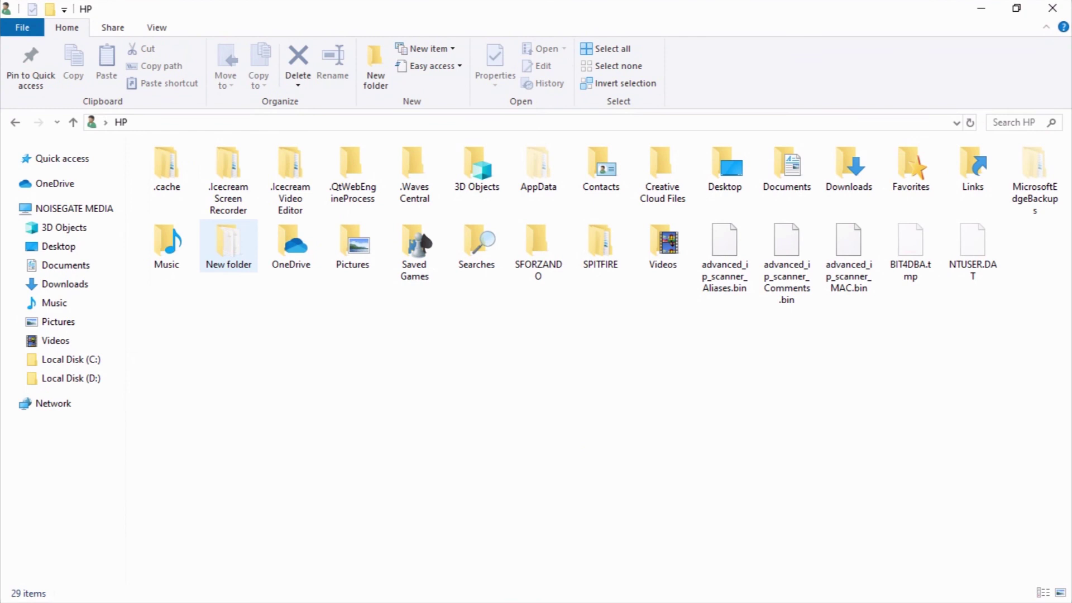
pyautogui.doubleClick(228, 246)
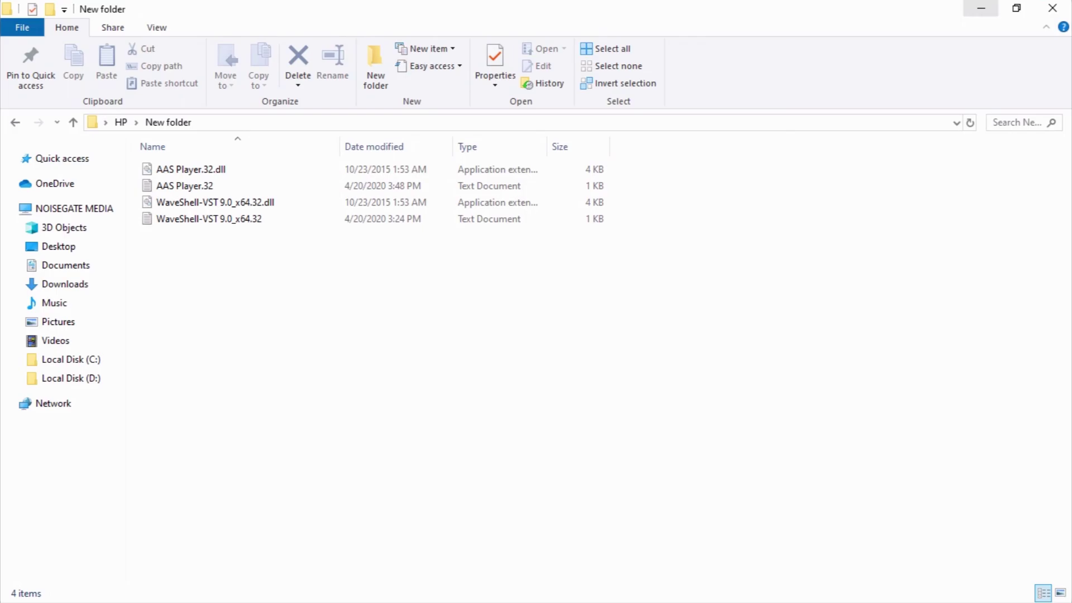
# Minimize the File Explorer window and switch back to the Notepad note
pyautogui.click(981, 8)
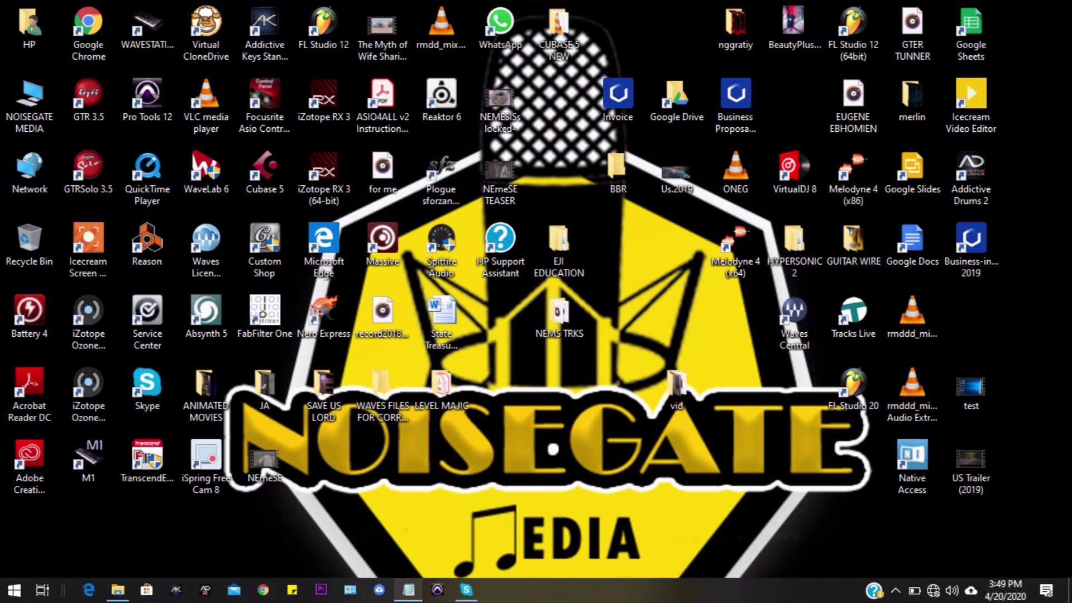
pyautogui.click(409, 591)
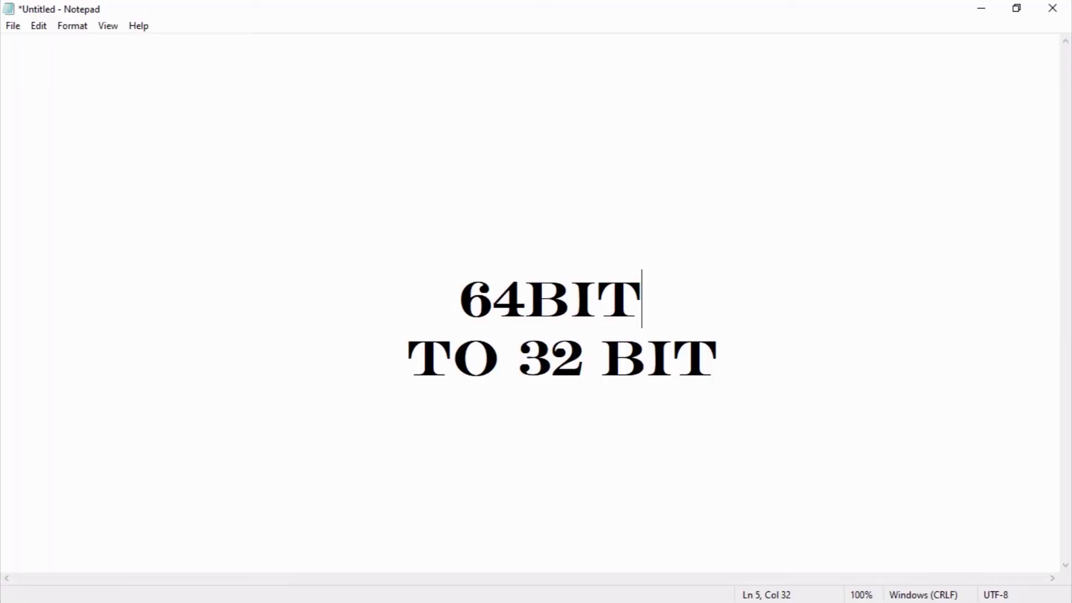